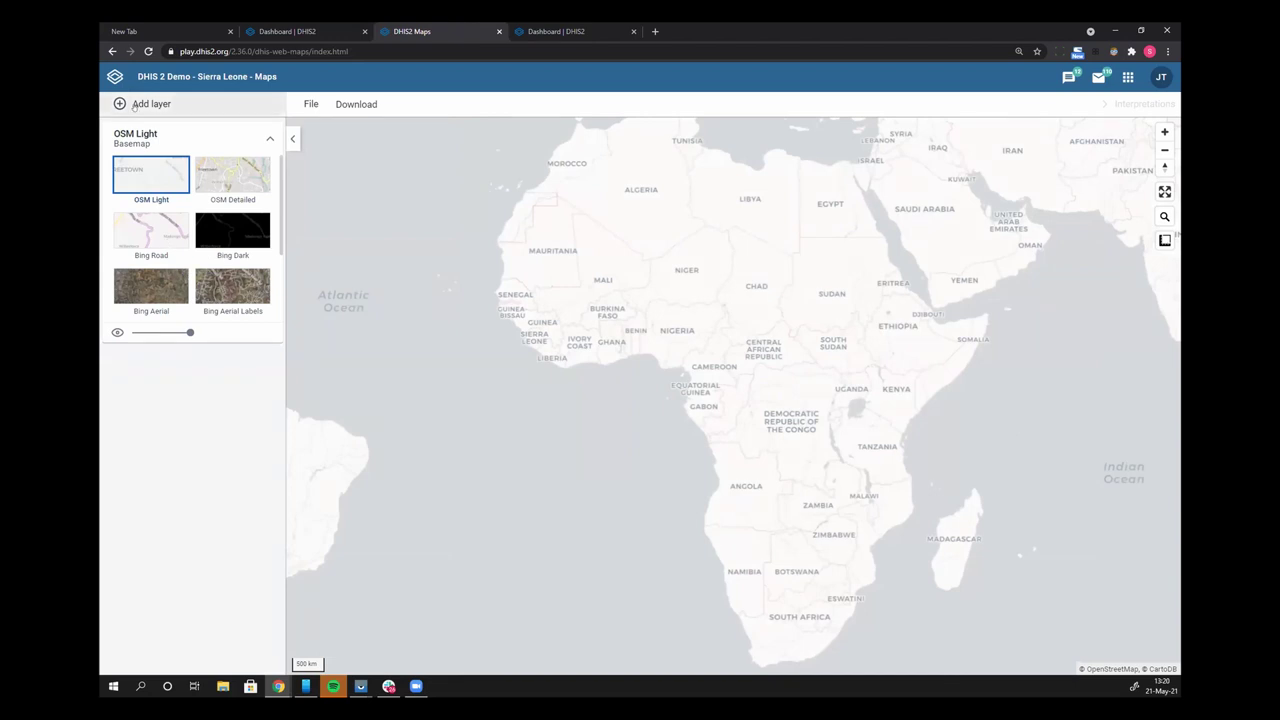
Open the Add layer gallery to see the available layer types for the Sierra Leone map
click(134, 105)
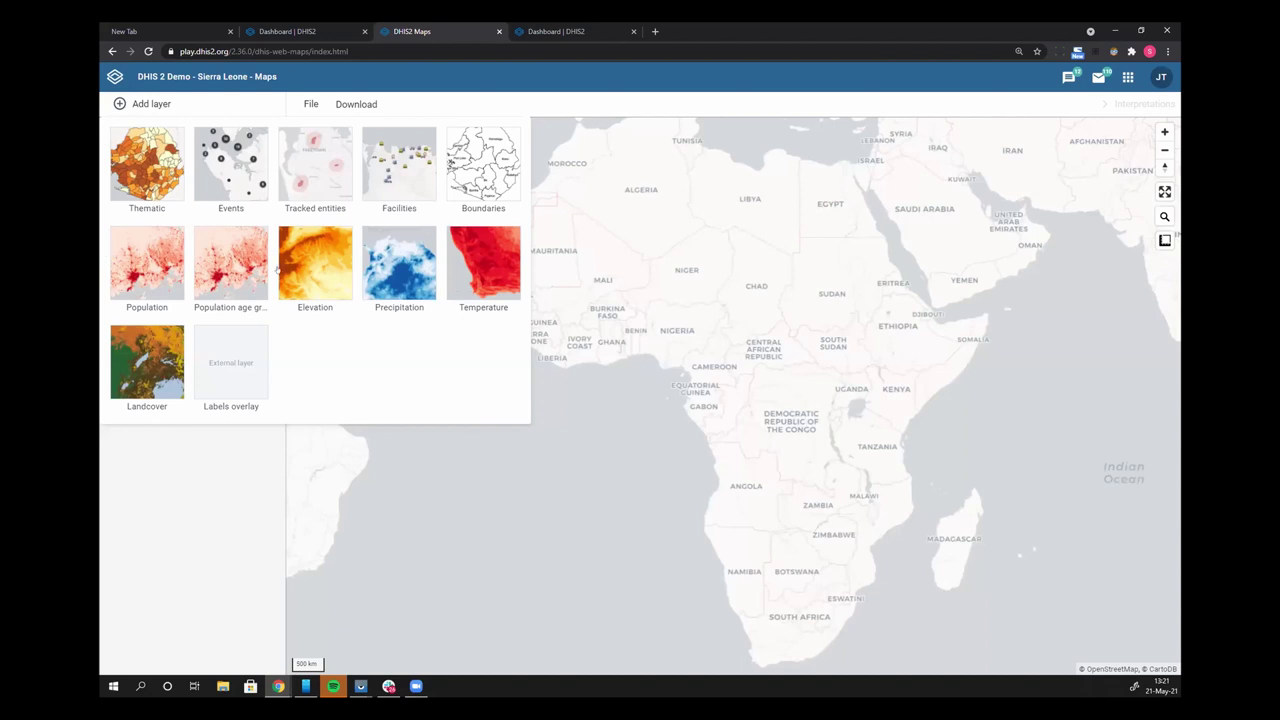
Start a Population age groups layer with men and women aged 0–1 and 1–4 years
click(228, 263)
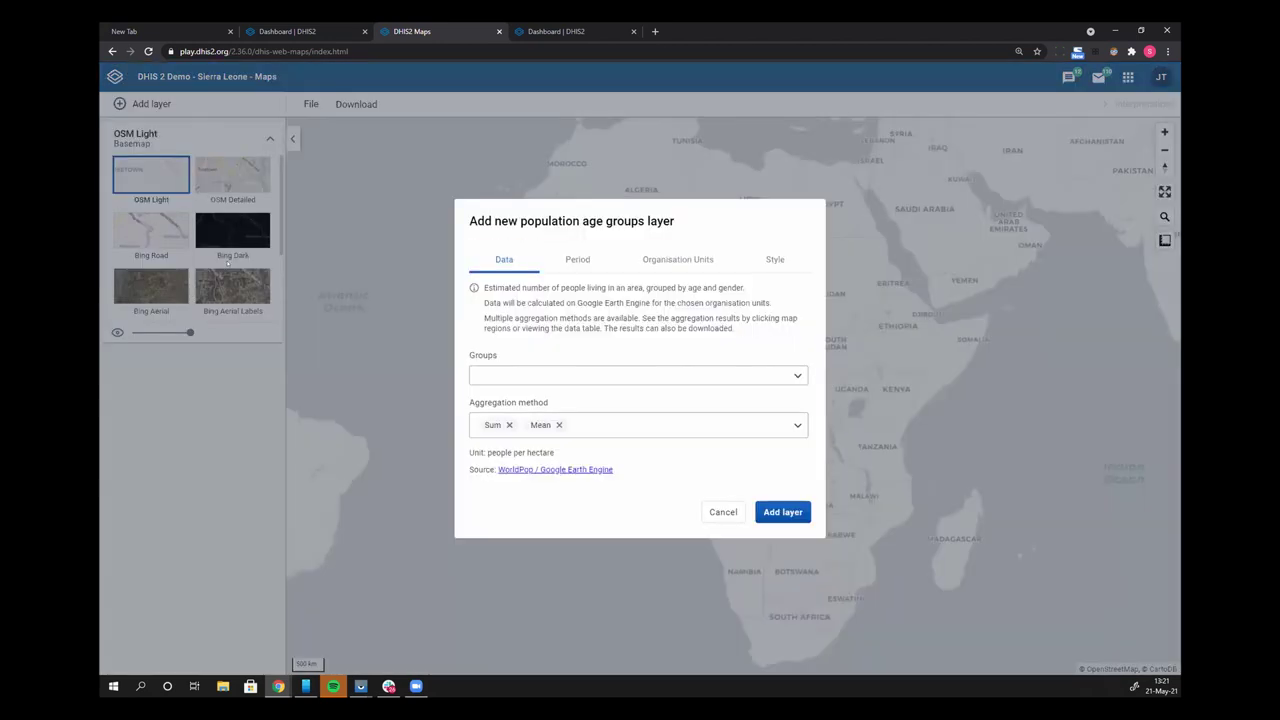
click(499, 377)
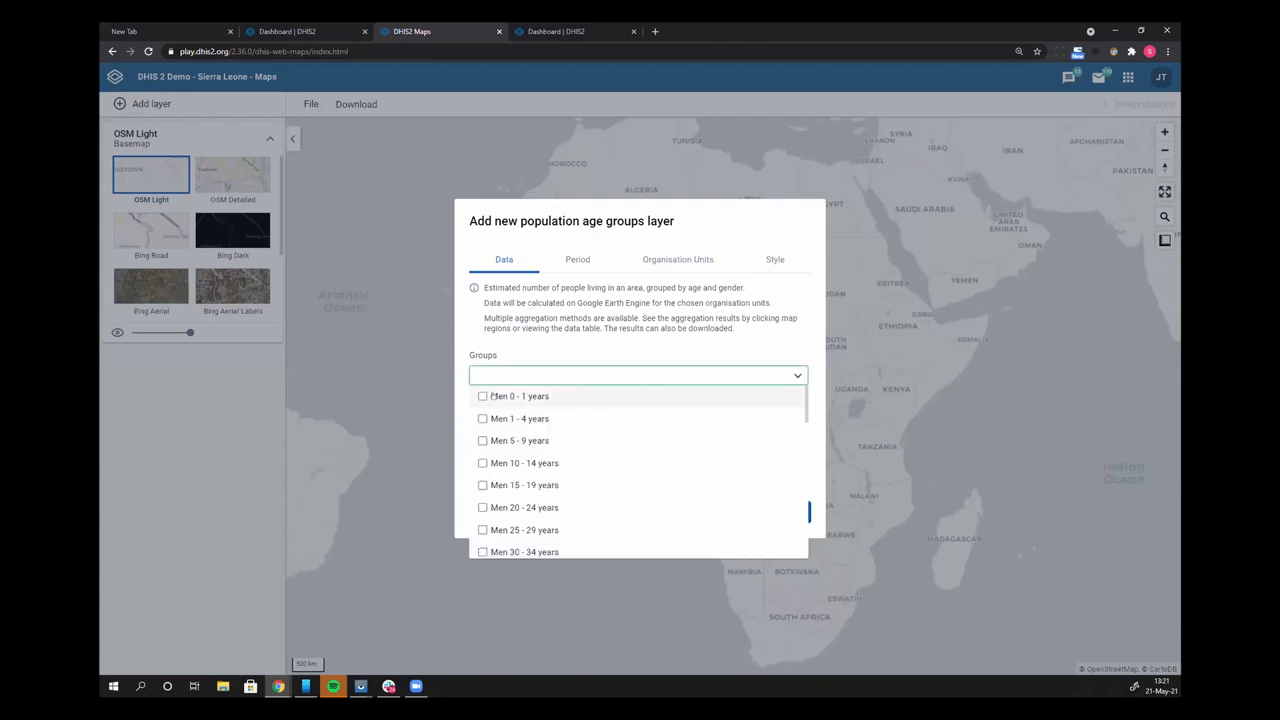
click(492, 396)
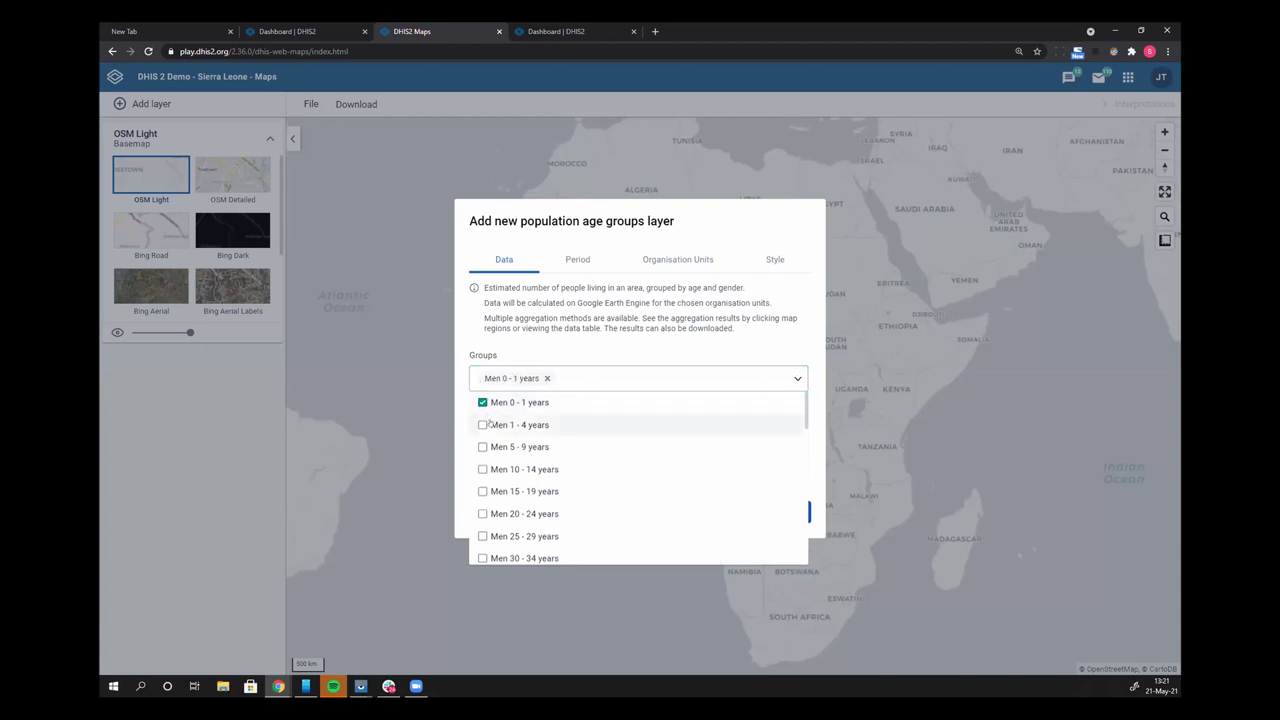
click(489, 424)
scroll(671, 470, down, 5)
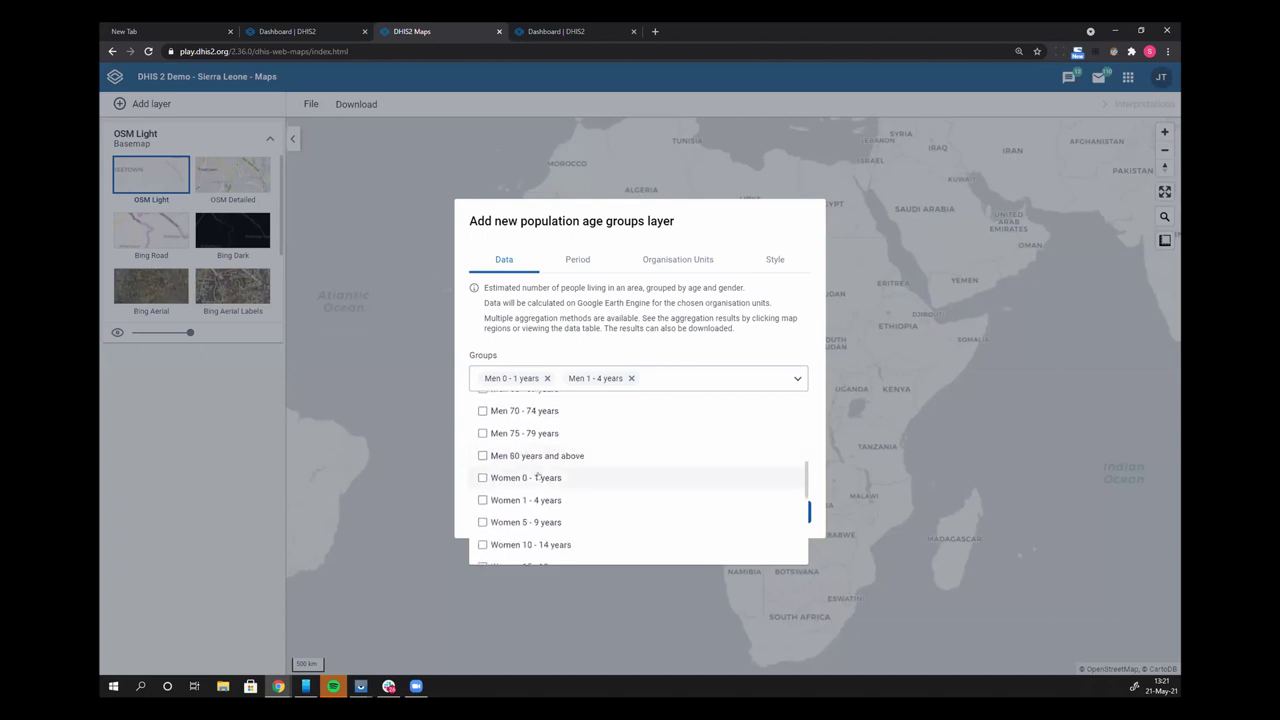
click(527, 484)
click(522, 498)
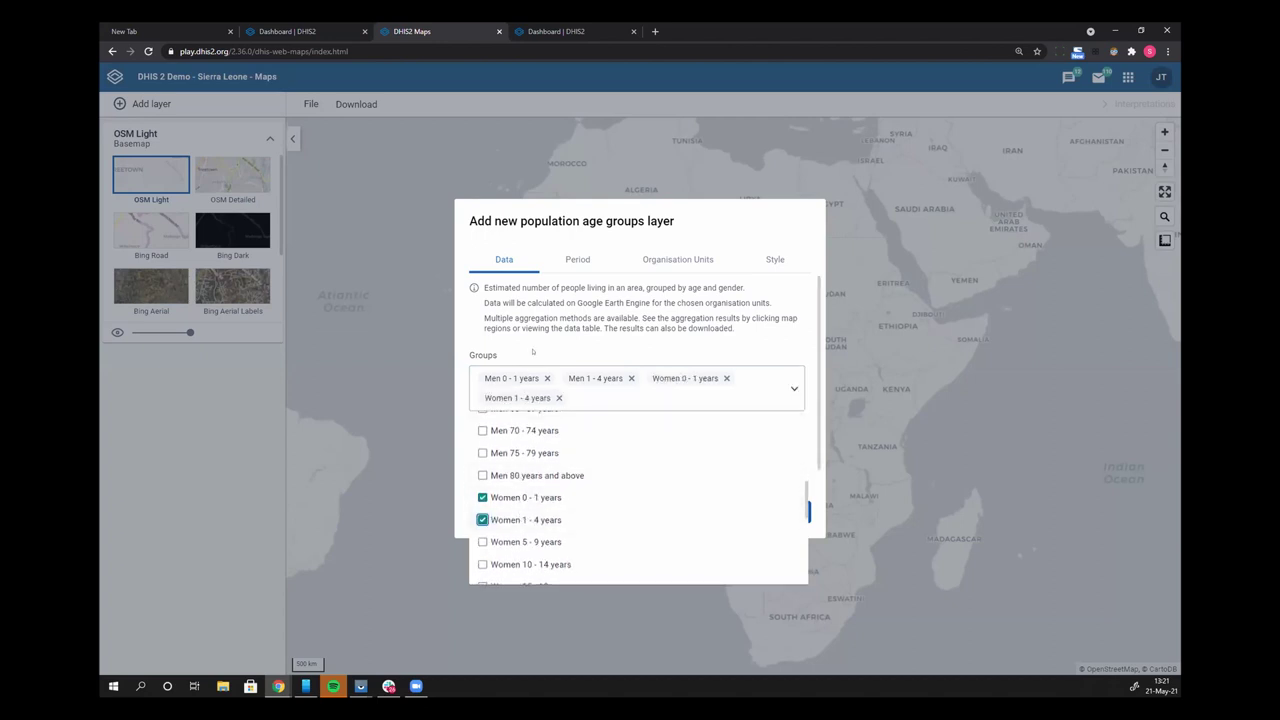
click(534, 348)
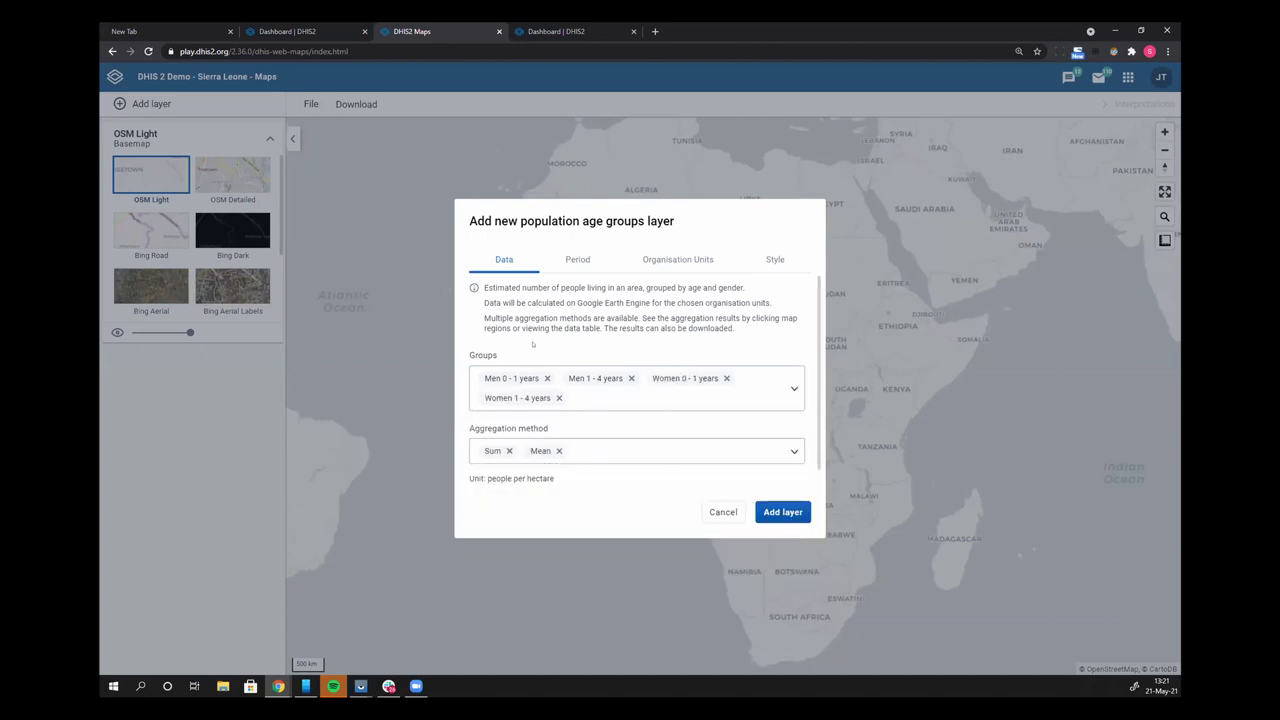
Keep Sum and Mean aggregation and period 2020, then move to organisation unit settings
click(605, 457)
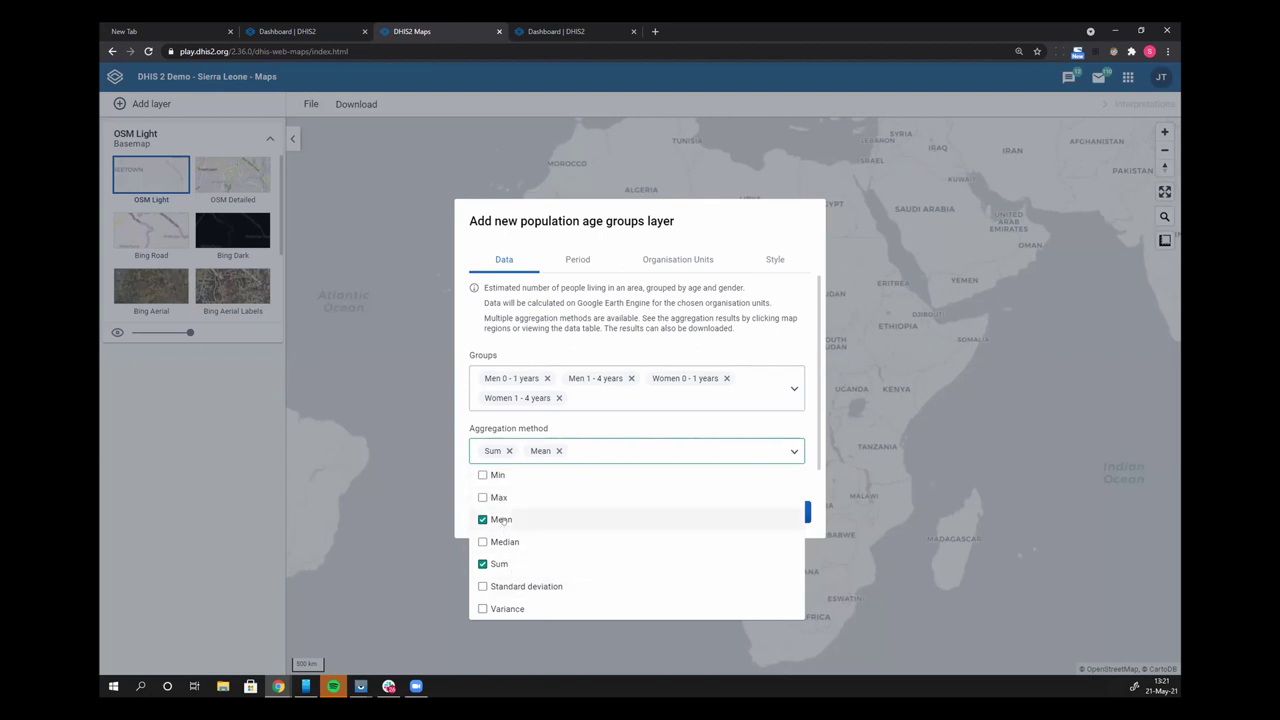
click(580, 424)
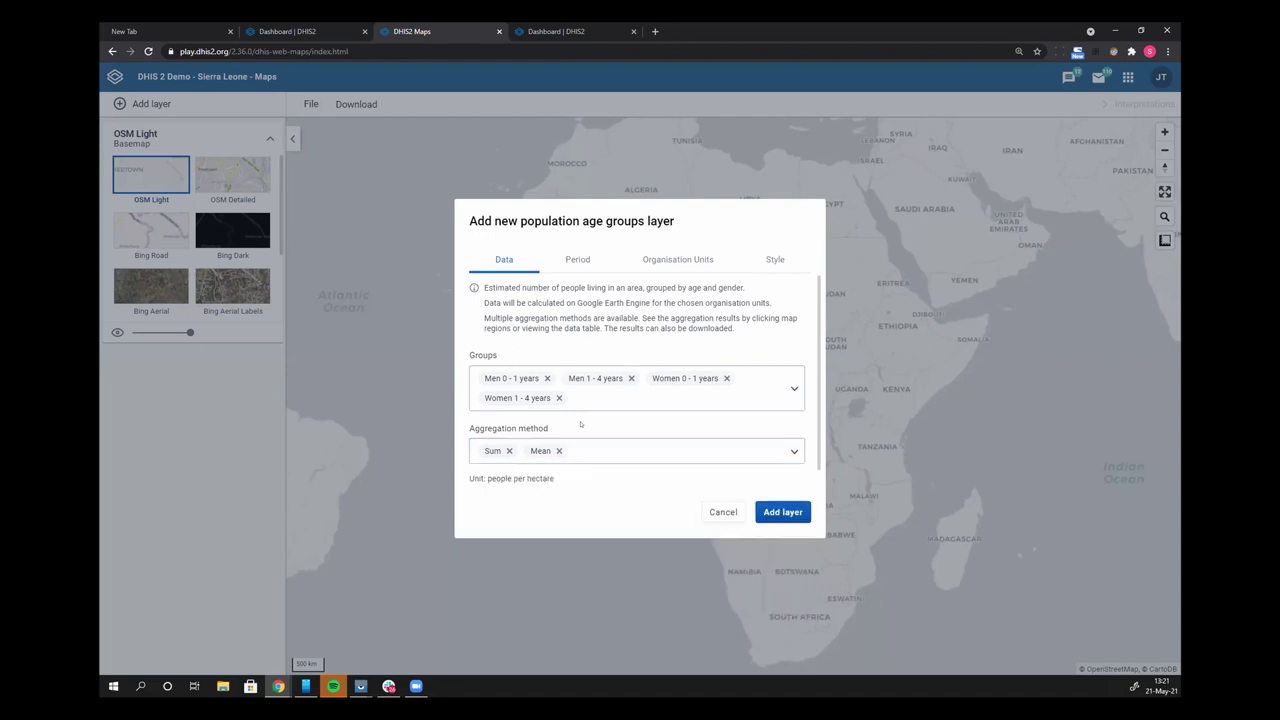
click(571, 261)
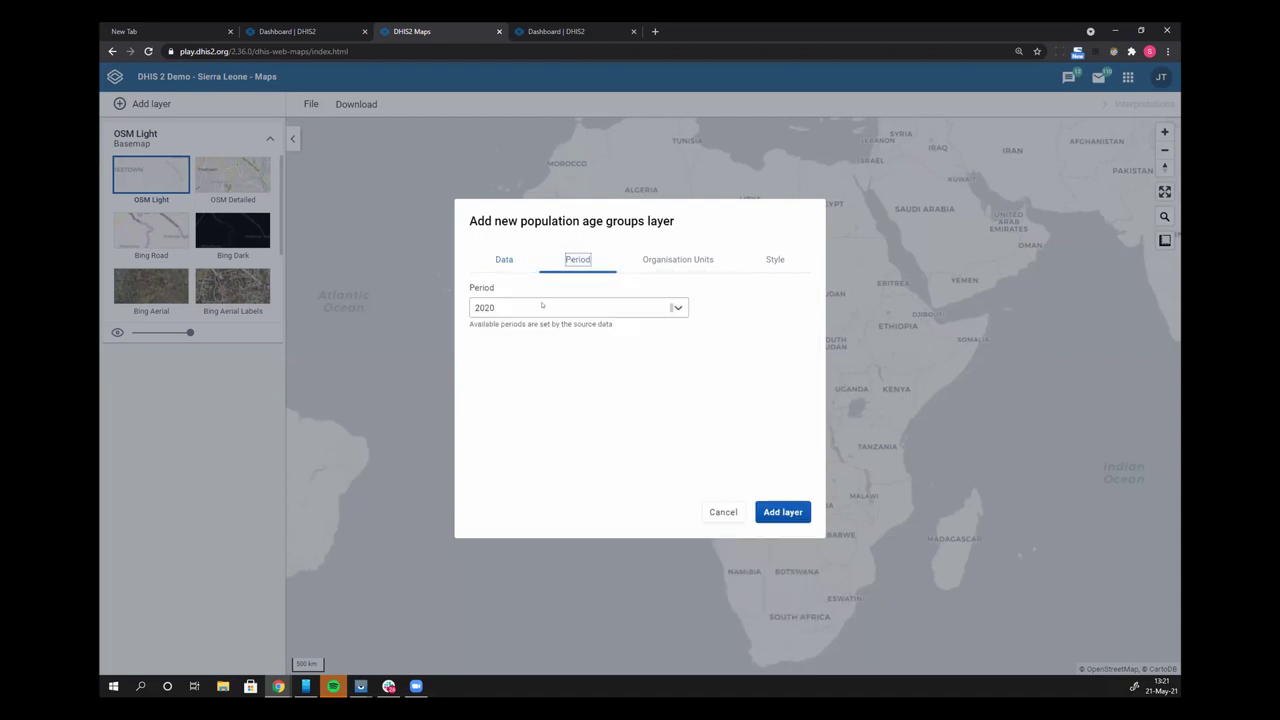
click(542, 307)
click(545, 324)
click(682, 259)
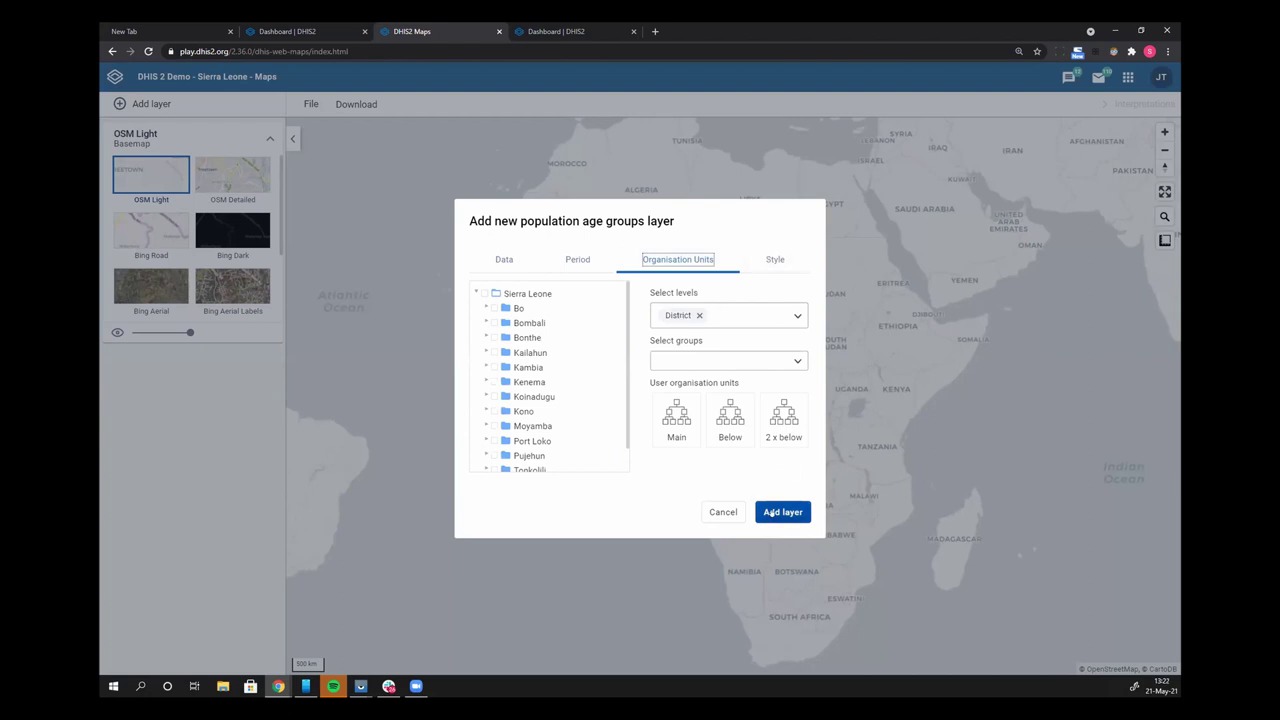
Add the under-five population layer, shading Sierra Leone districts by people per hectare for 2020
click(780, 511)
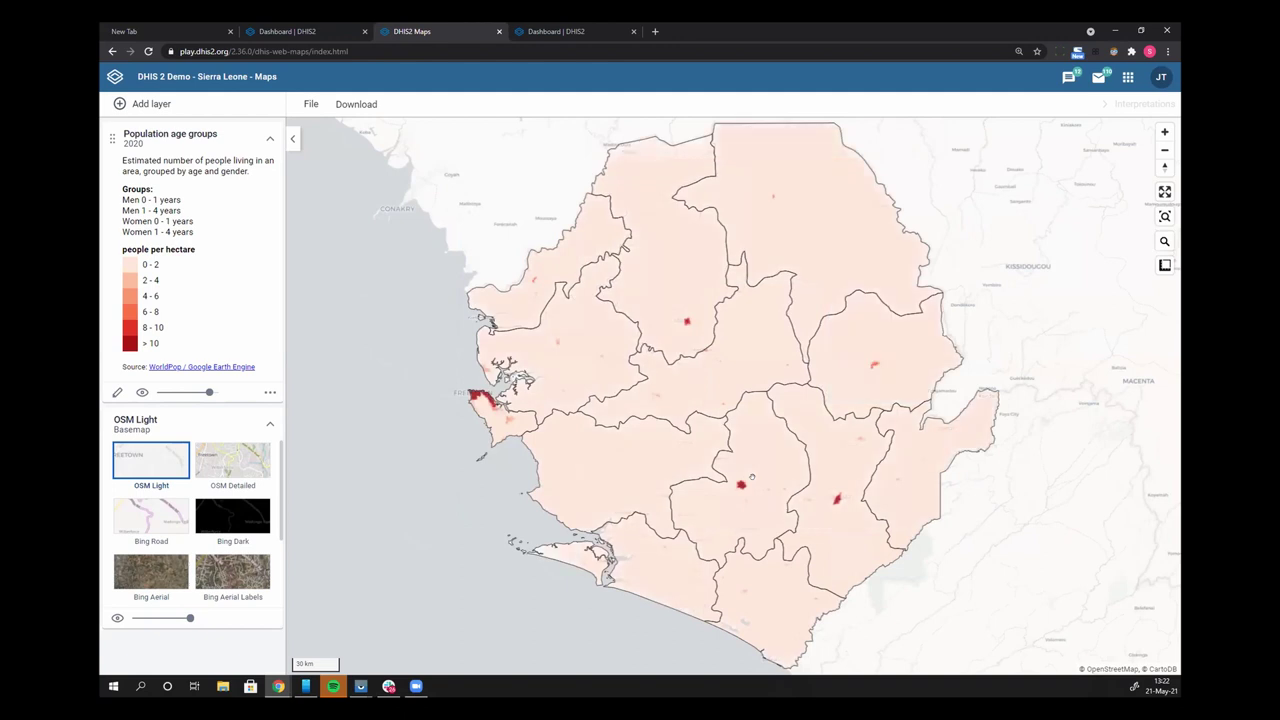
View Bombali's statistics, then Koinadugu's popup showing mean 0.033 and sum 48468
click(656, 305)
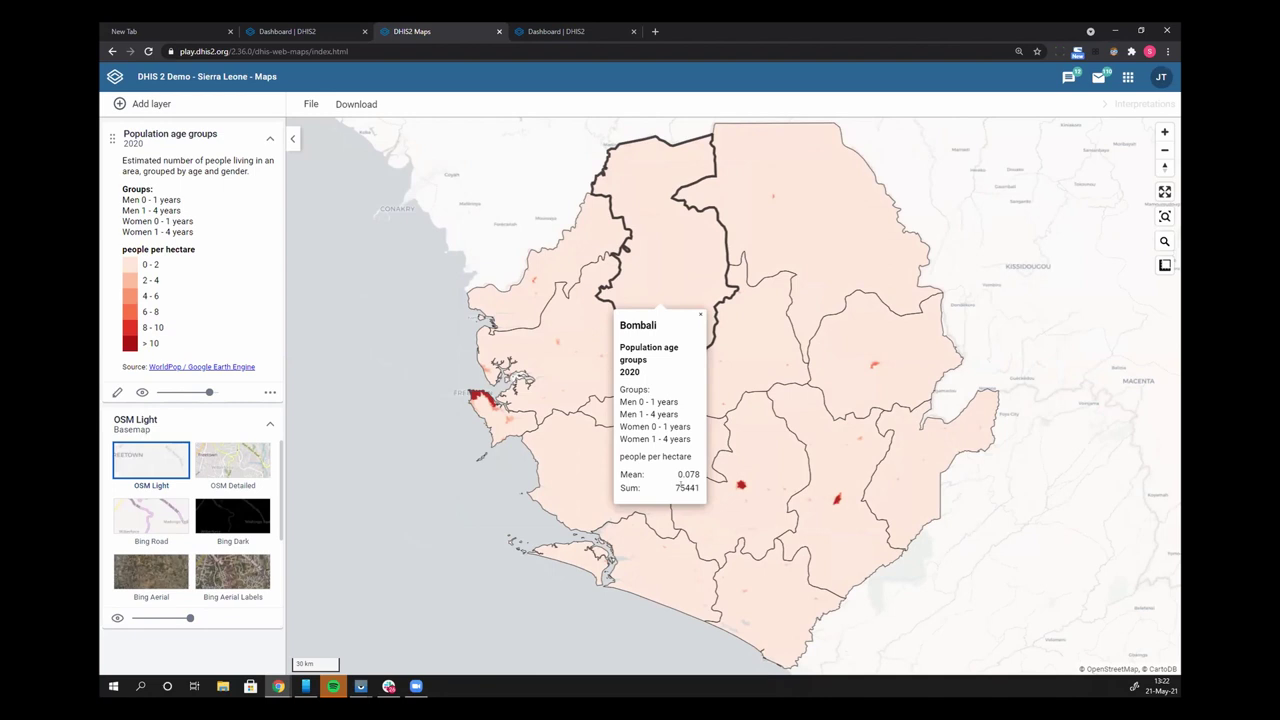
click(640, 272)
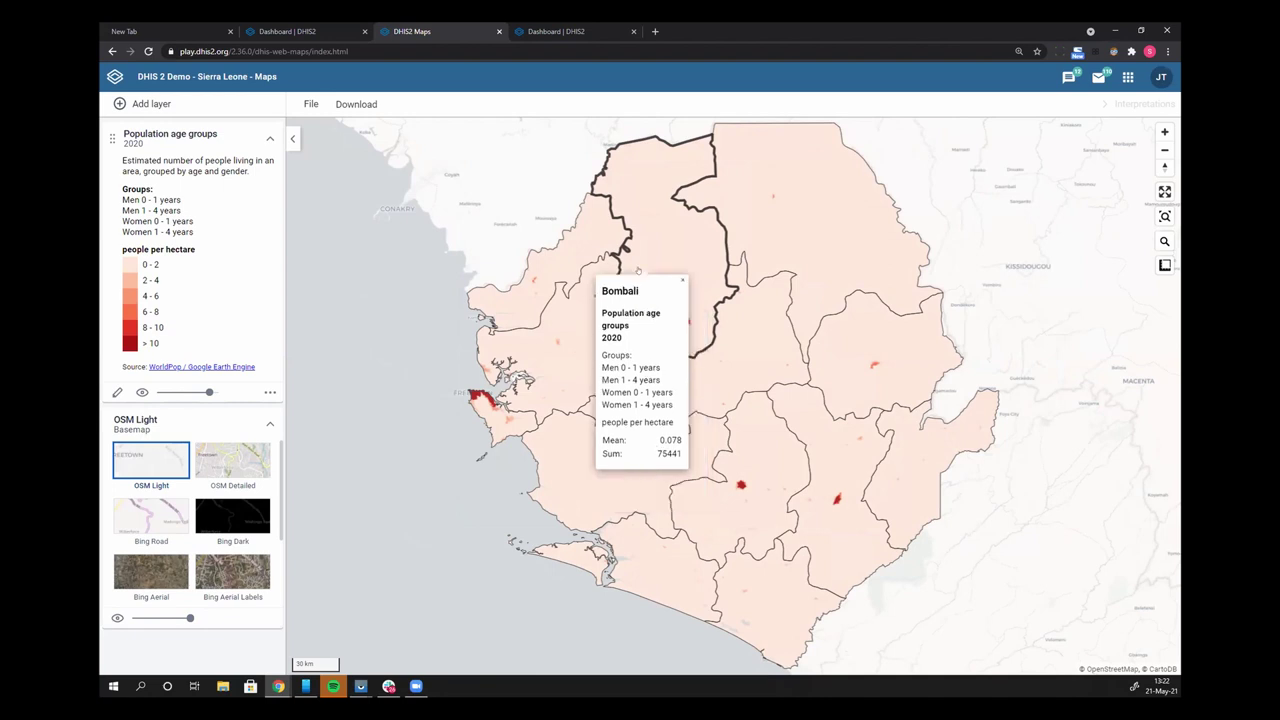
click(831, 252)
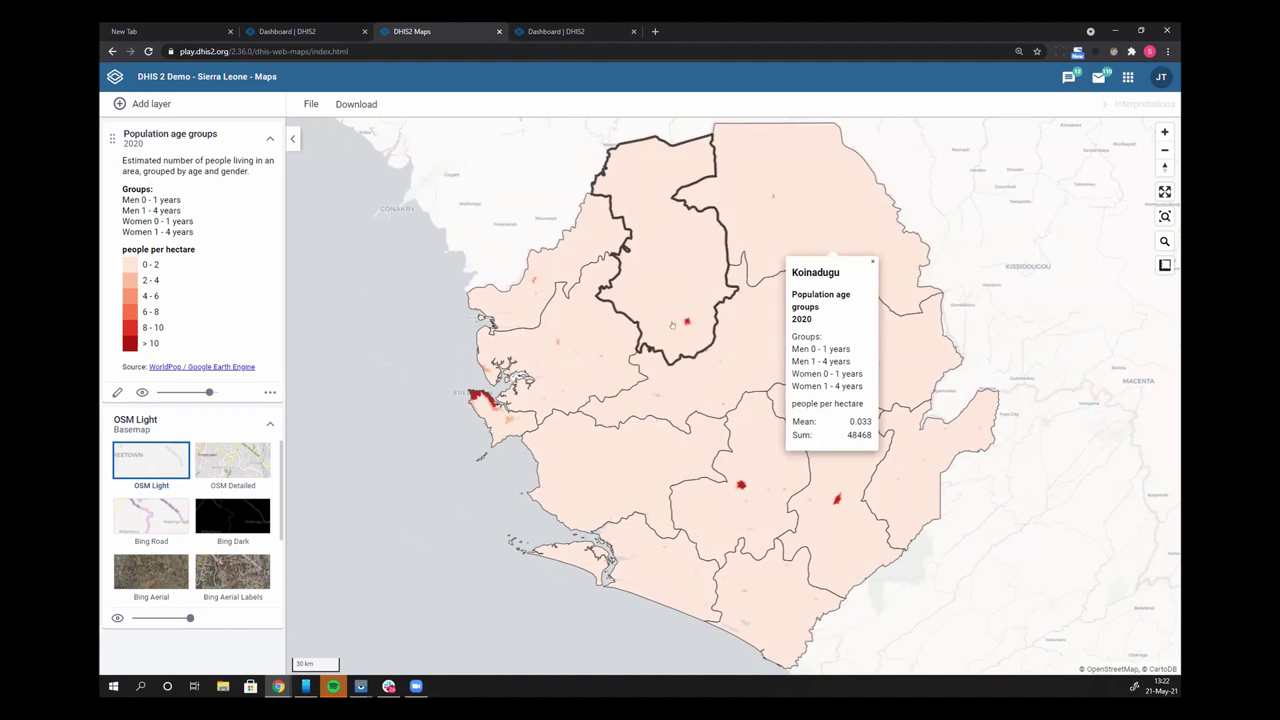
scroll(672, 325, up, 2)
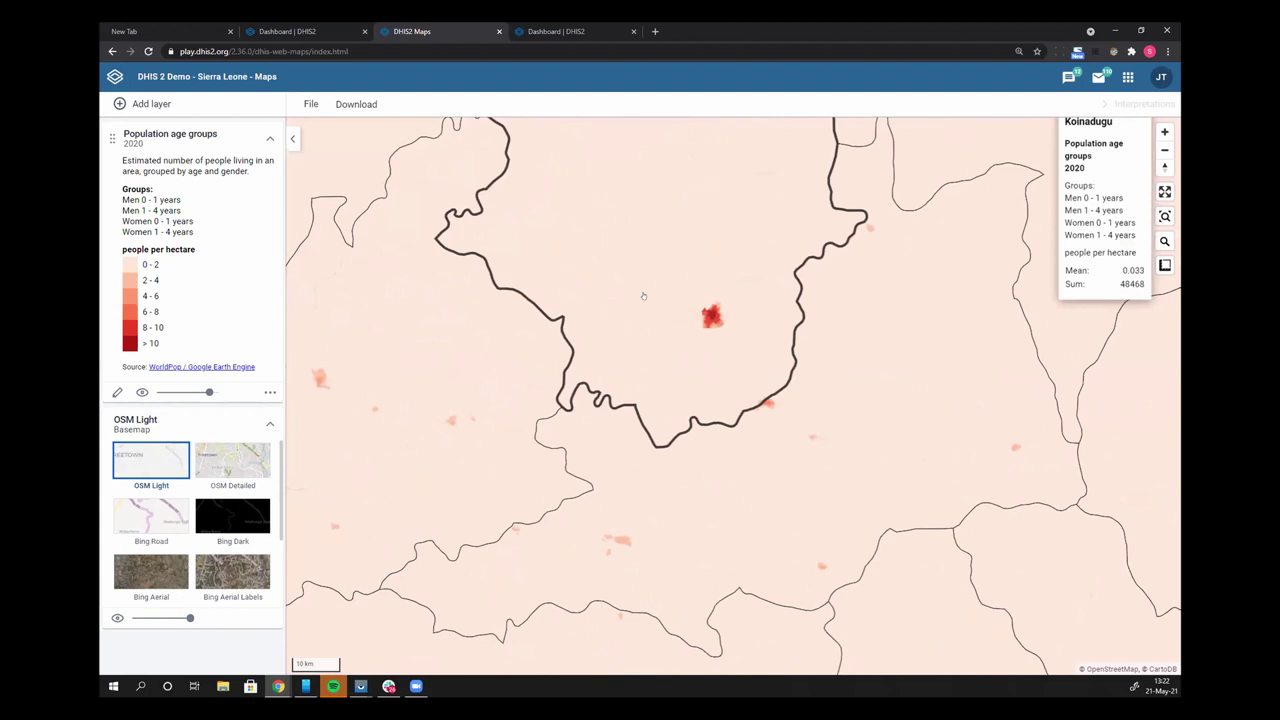
scroll(643, 296, down, 1)
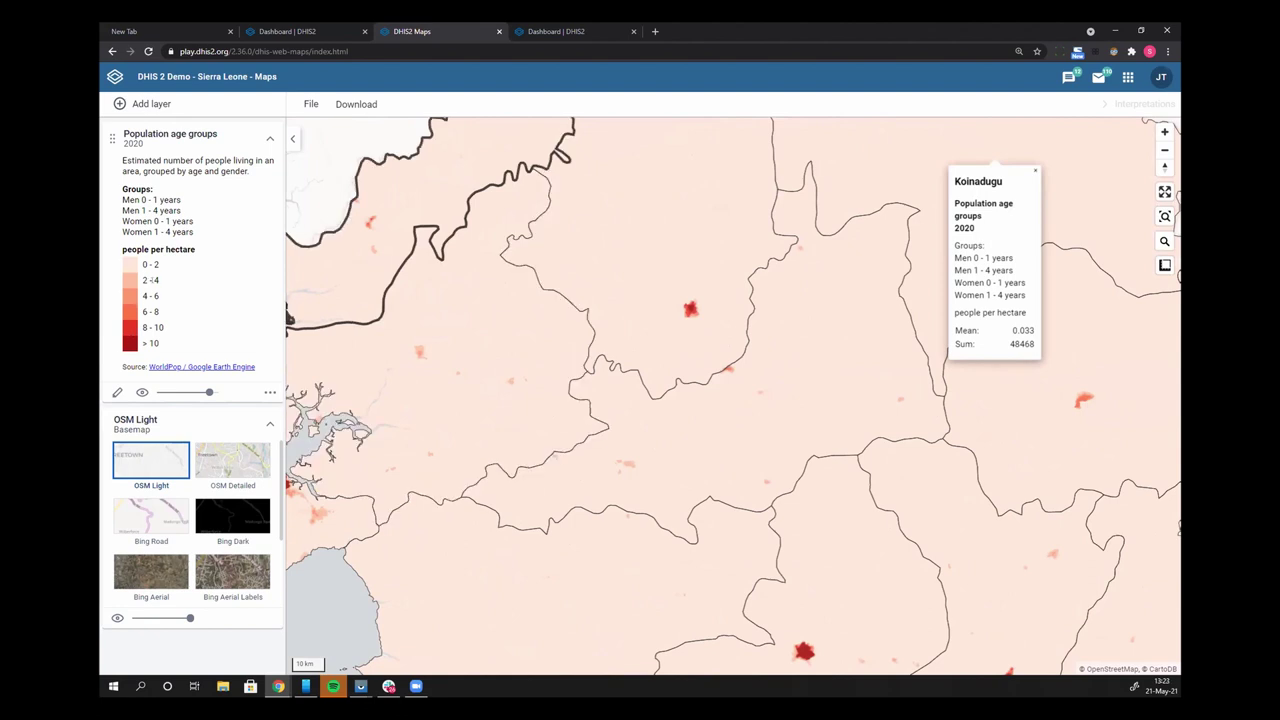
Switch the layer's level from District to Facility with 5000 m buffers and update it
click(117, 393)
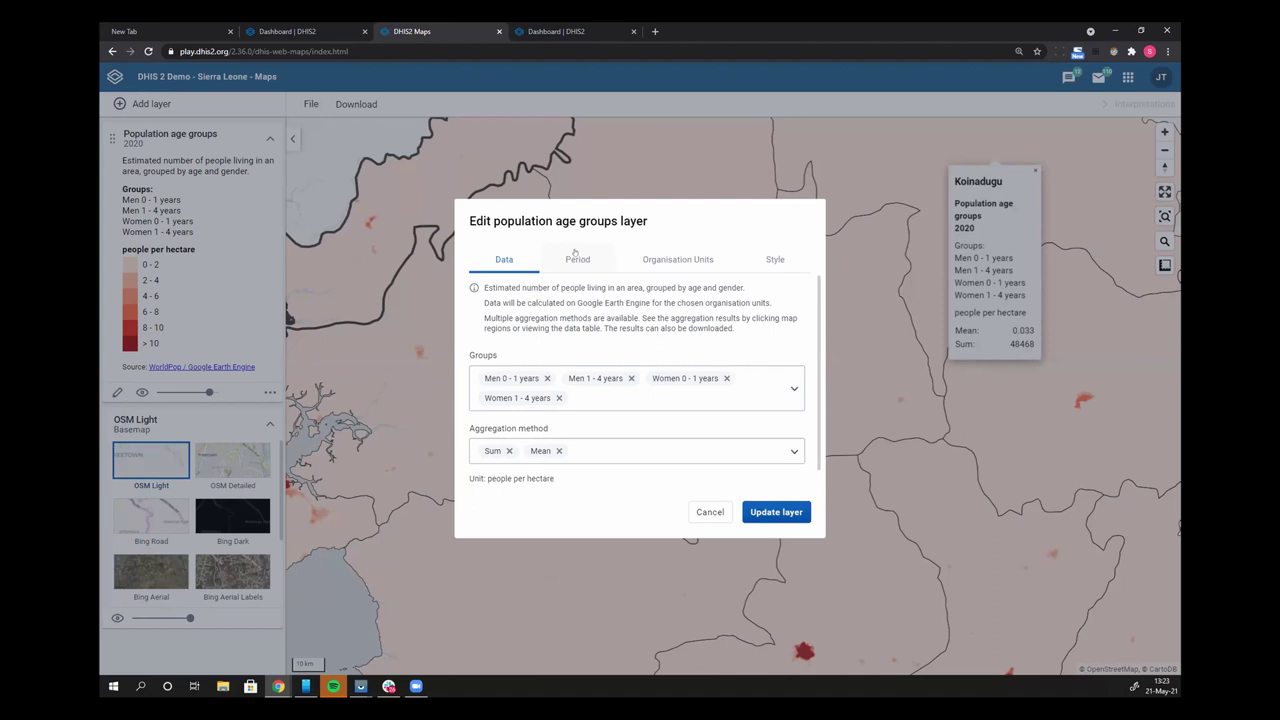
click(661, 261)
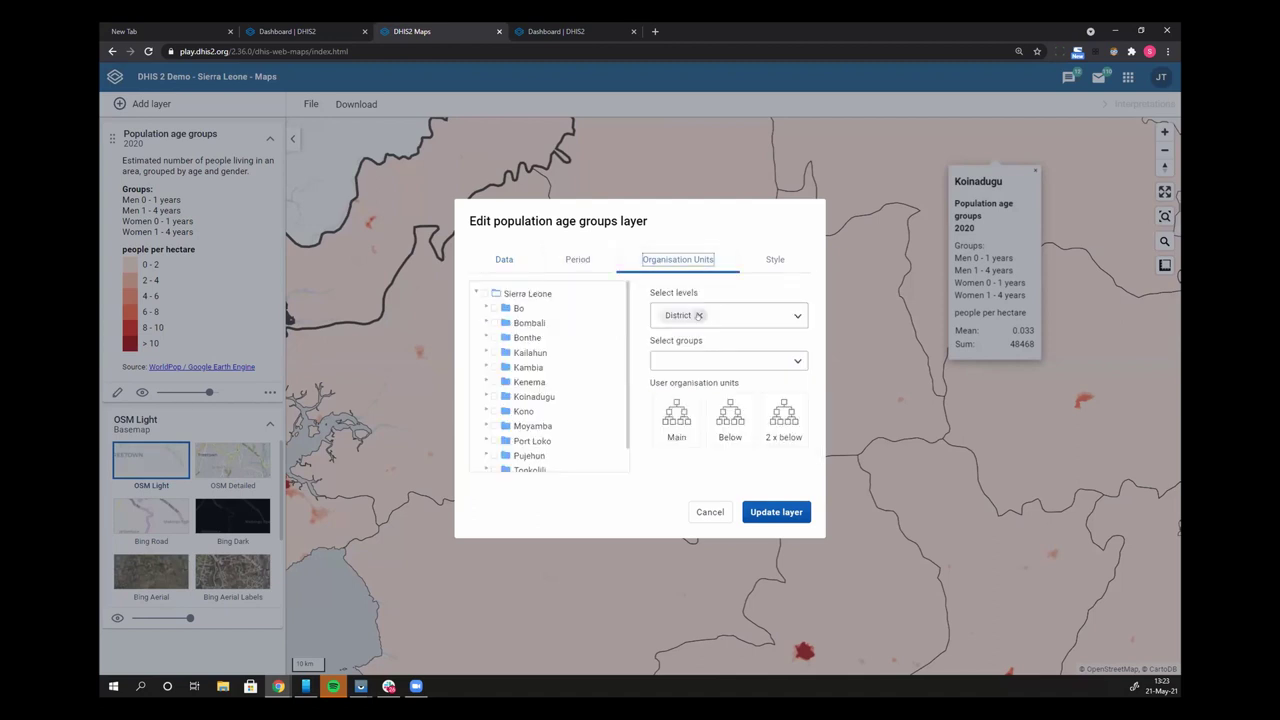
click(699, 315)
click(714, 315)
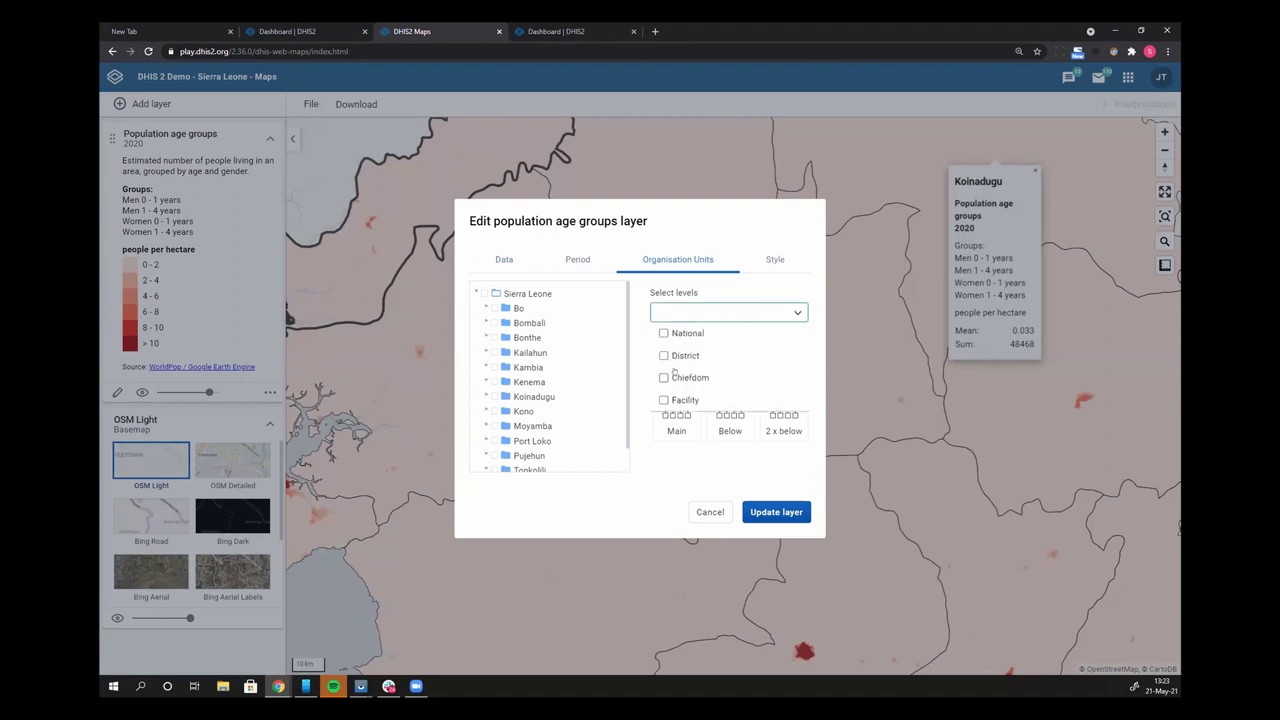
click(665, 405)
click(743, 286)
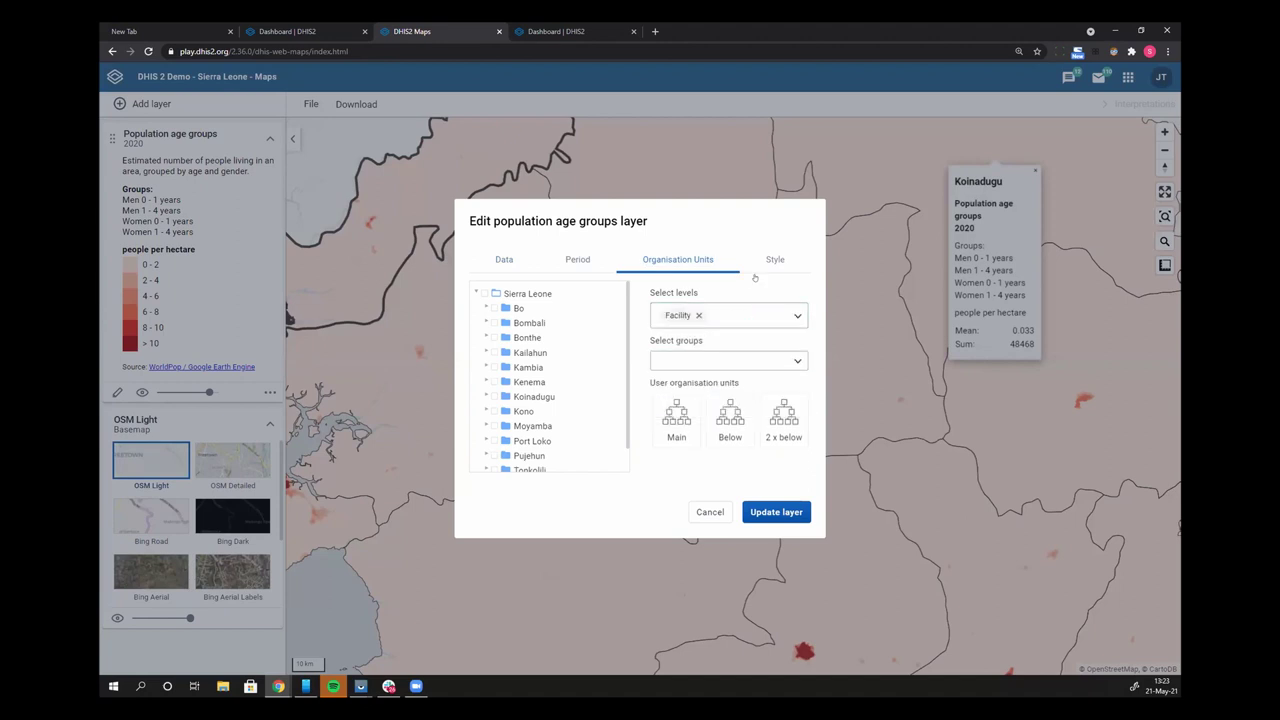
click(770, 261)
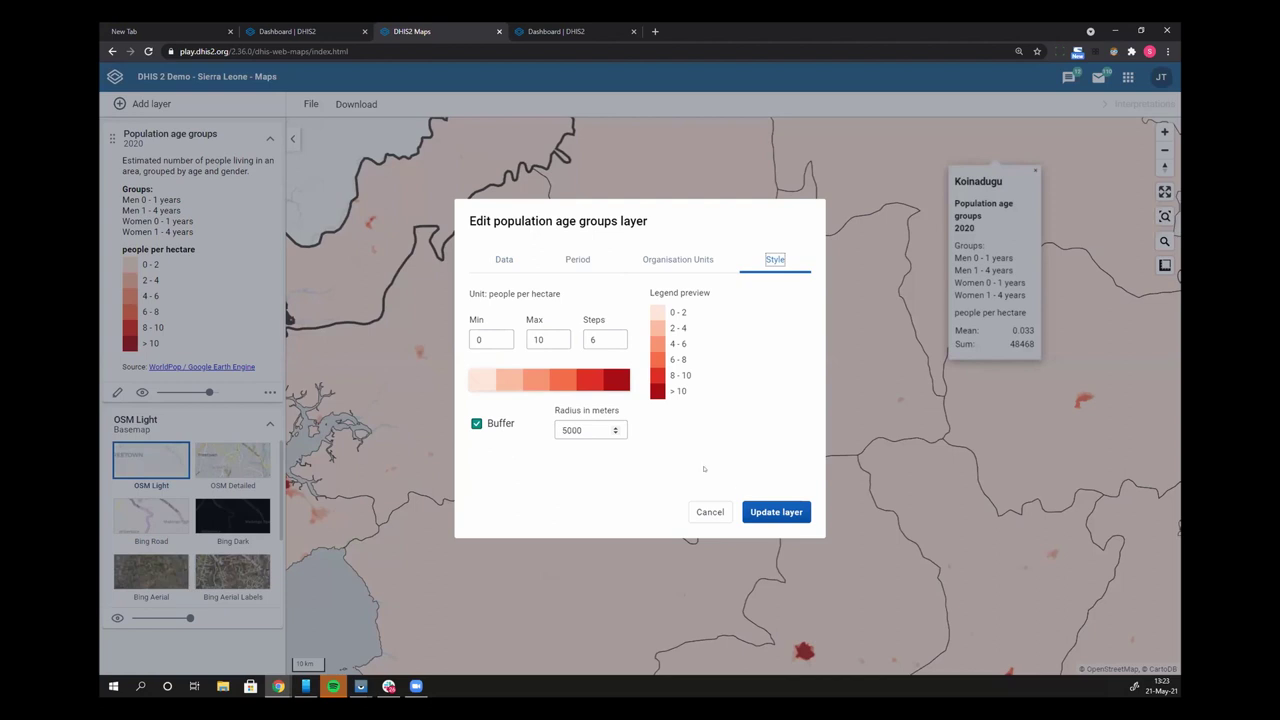
click(771, 512)
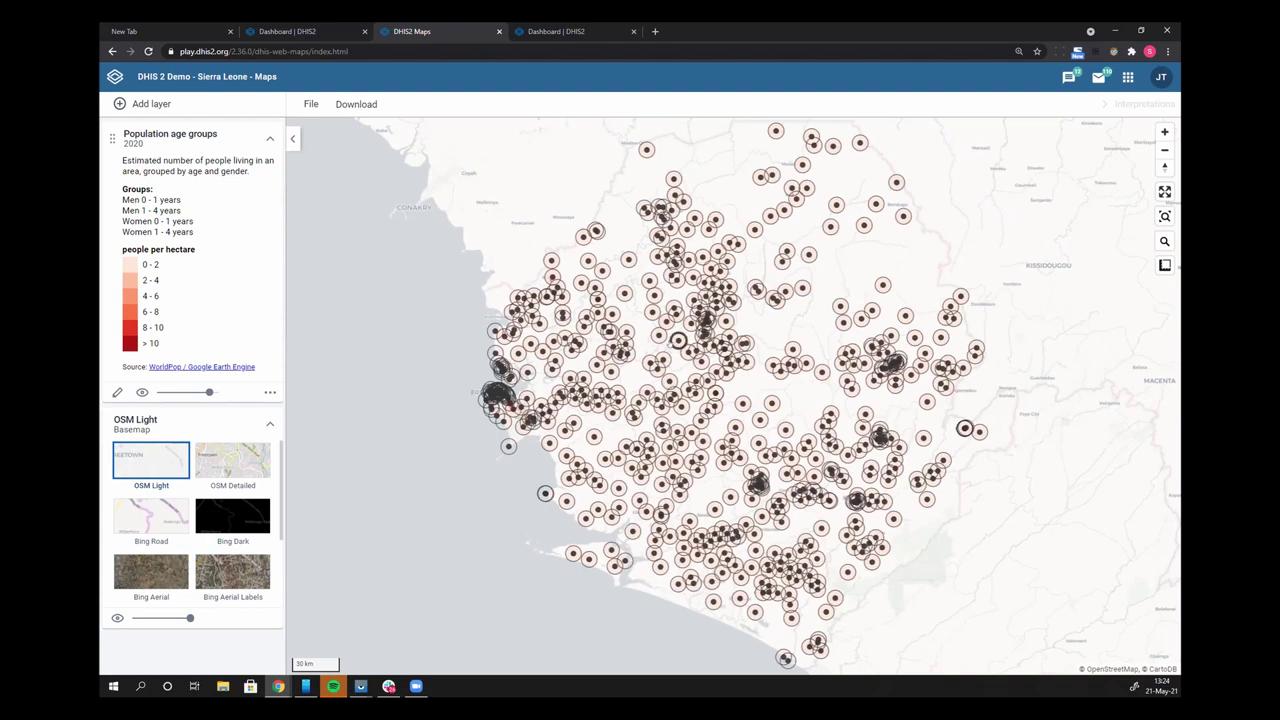
Zoom in and read the Yele CHC buffer popup (sum 2770, mean 0.3), then close it
scroll(676, 345, up, 3)
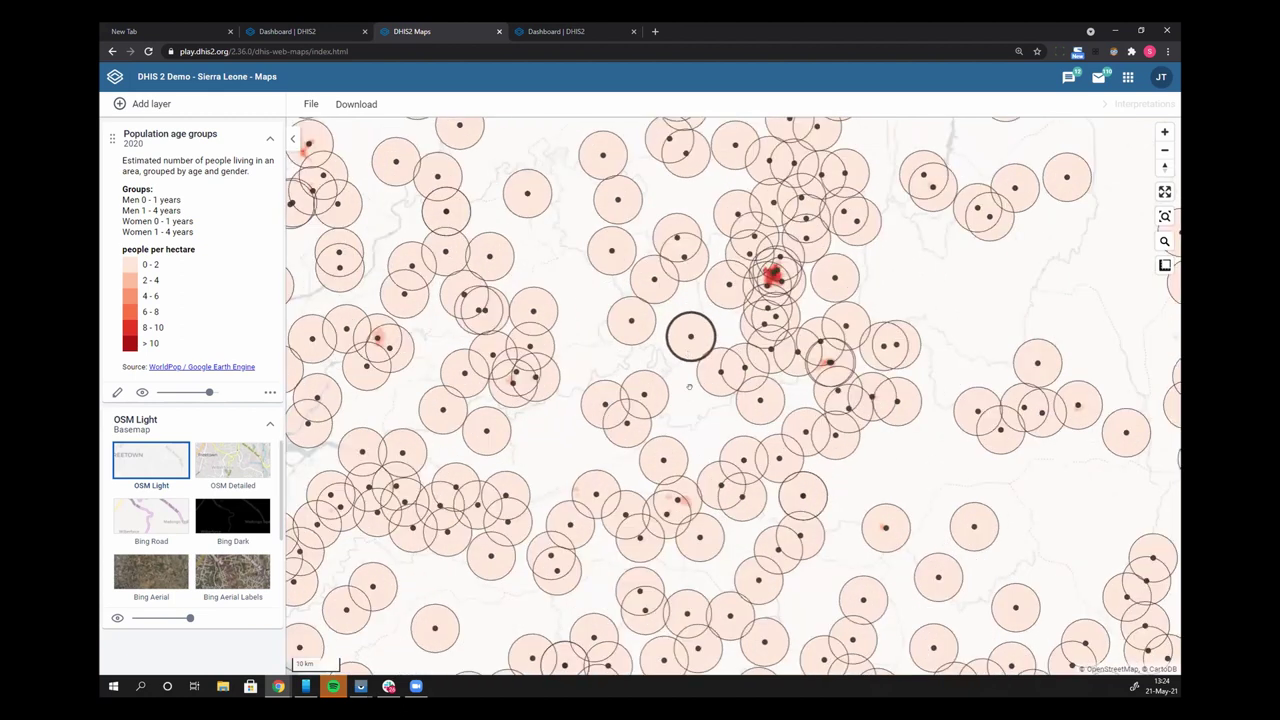
scroll(689, 386, up, 1)
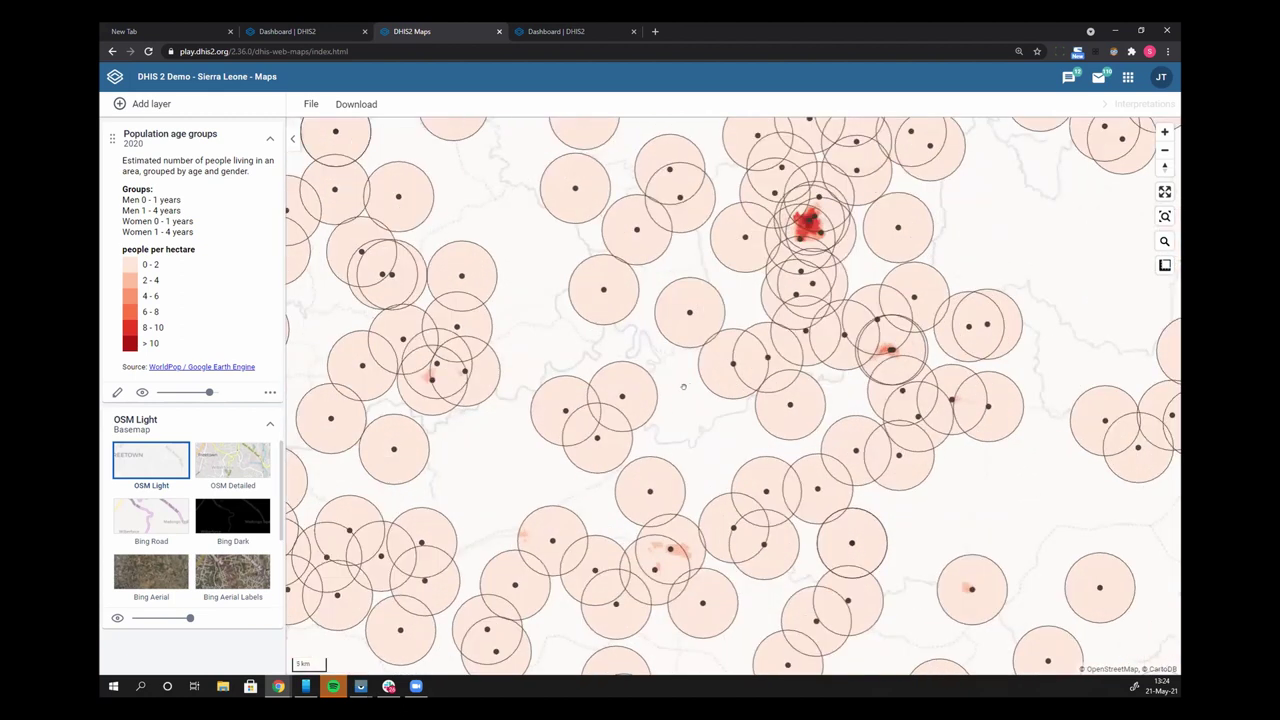
scroll(683, 386, up, 1)
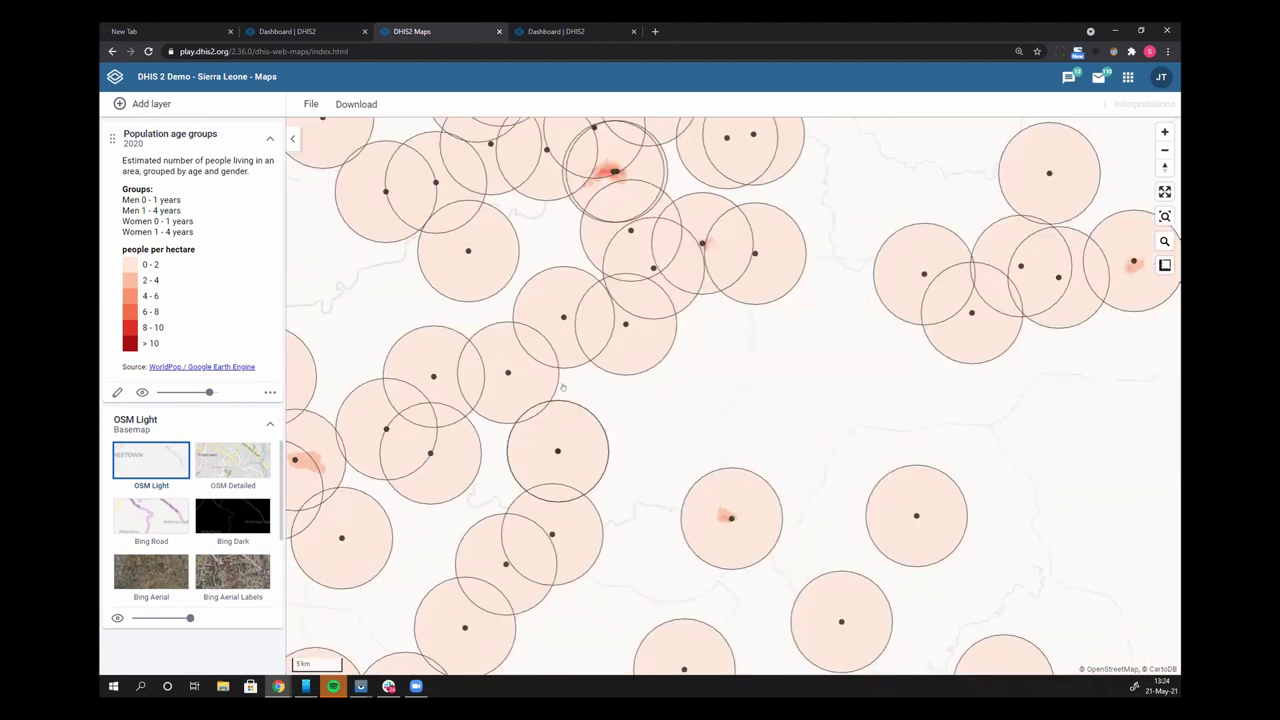
scroll(575, 378, up, 1)
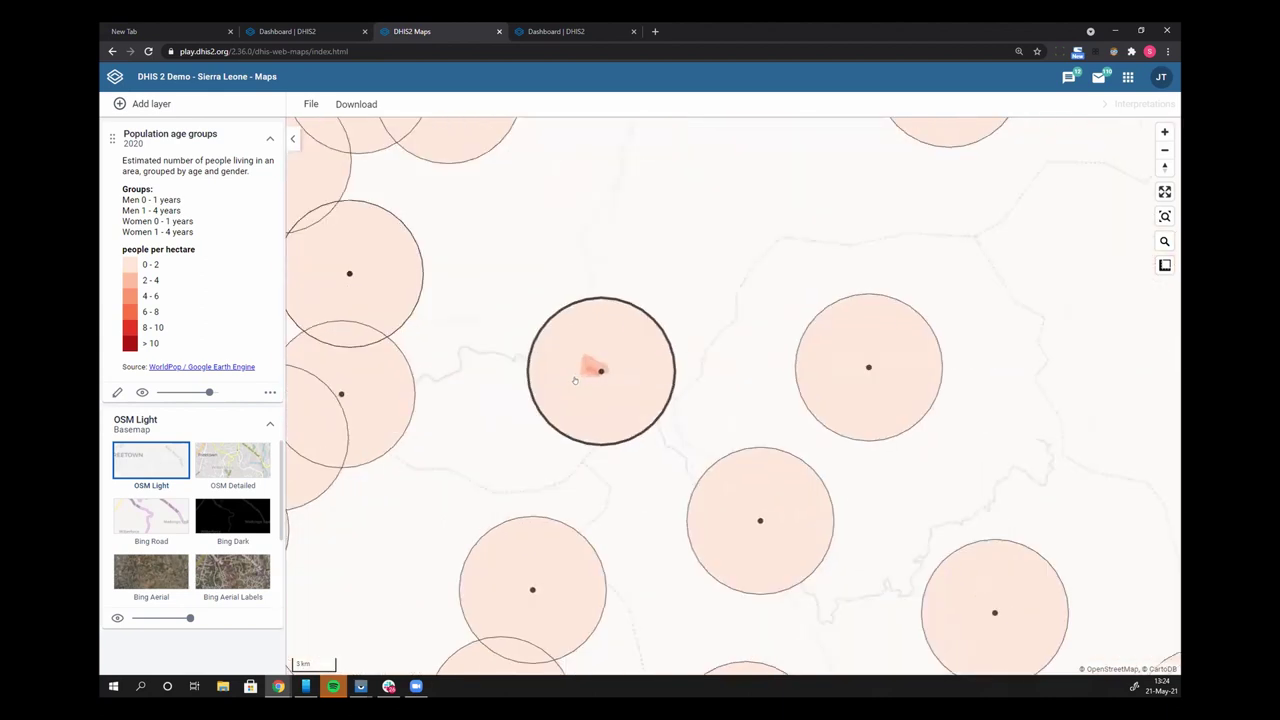
scroll(575, 380, up, 1)
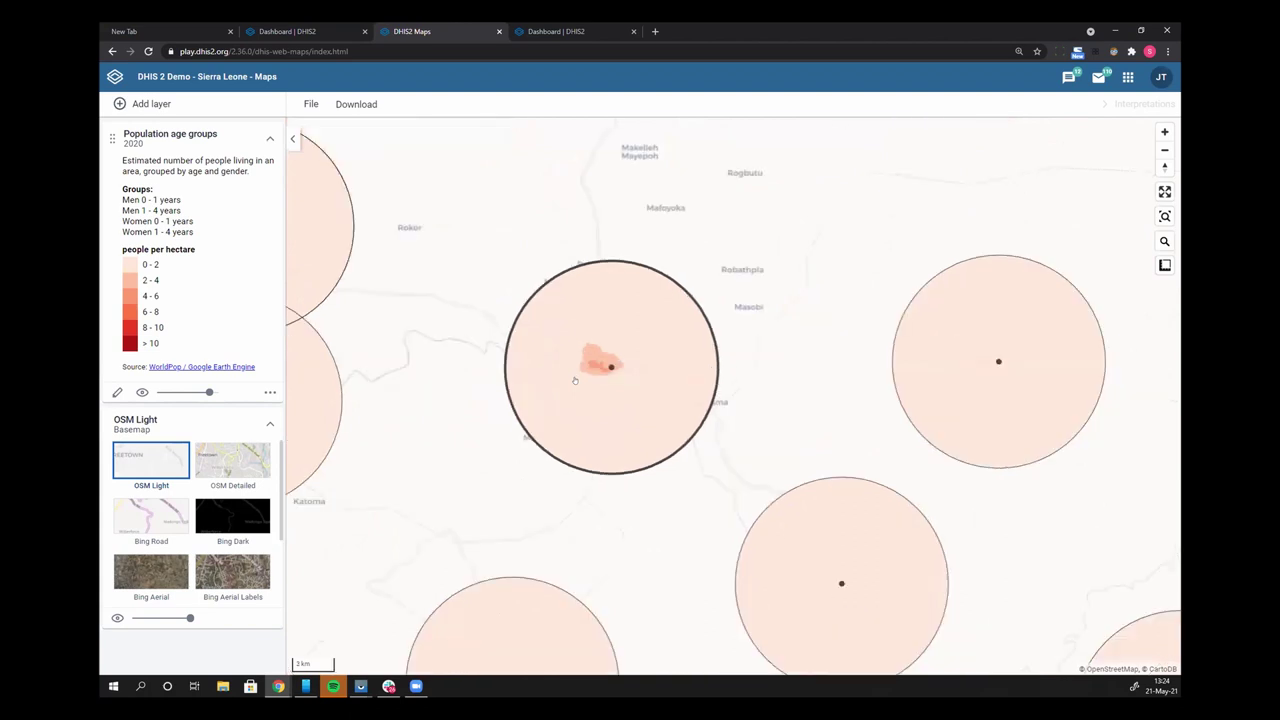
scroll(577, 379, up, 1)
click(580, 379)
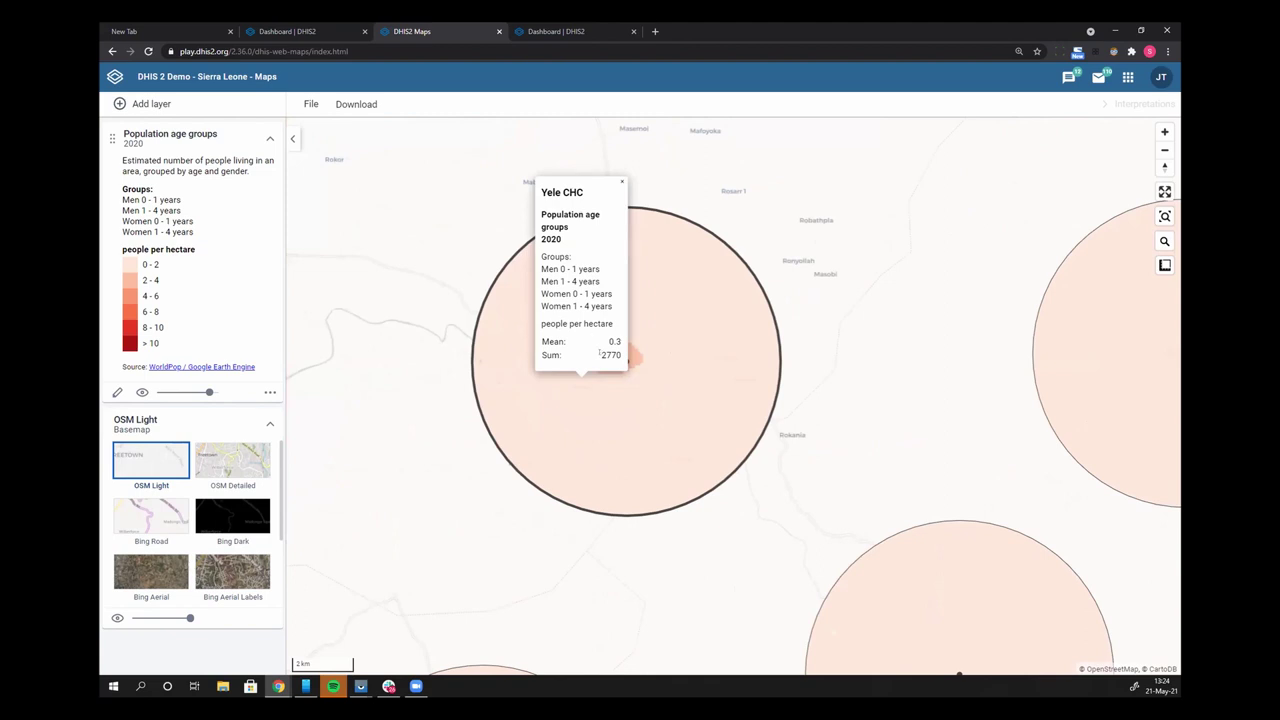
drag(607, 353, 620, 349)
click(619, 180)
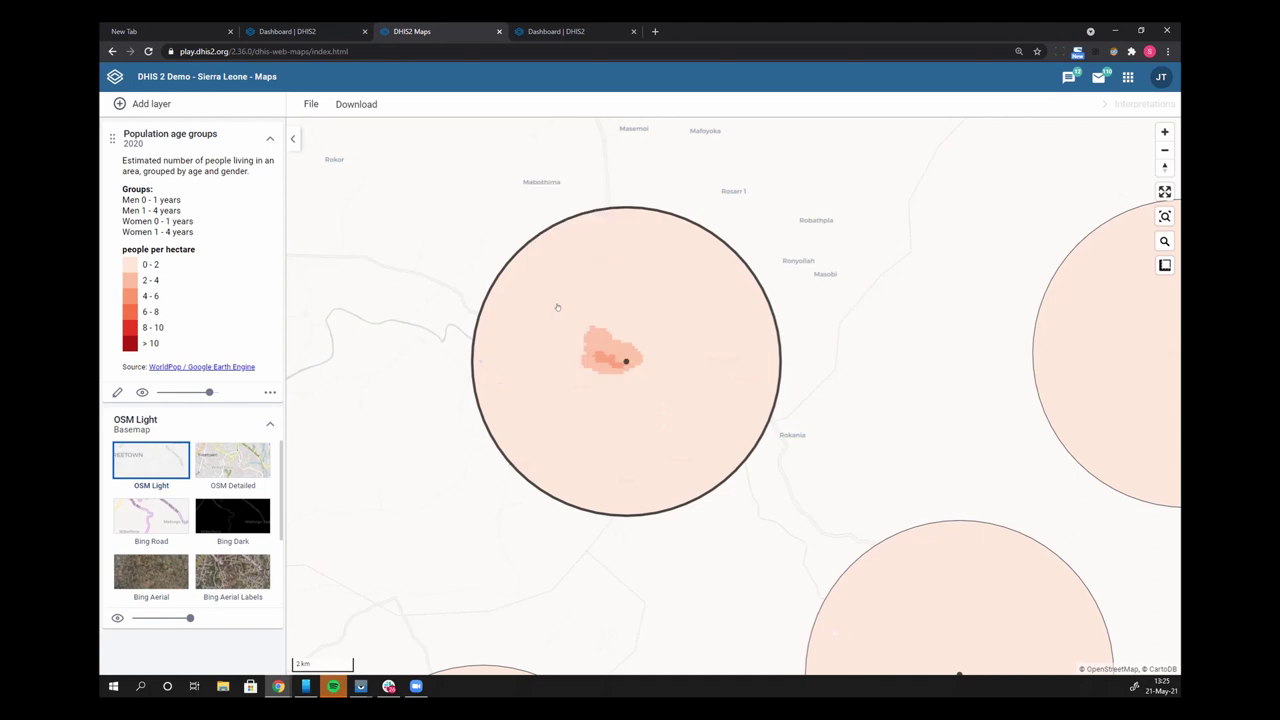
Zoom out until many tinted facility buffer circles across Sierra Leone are visible
scroll(600, 340, down, 3)
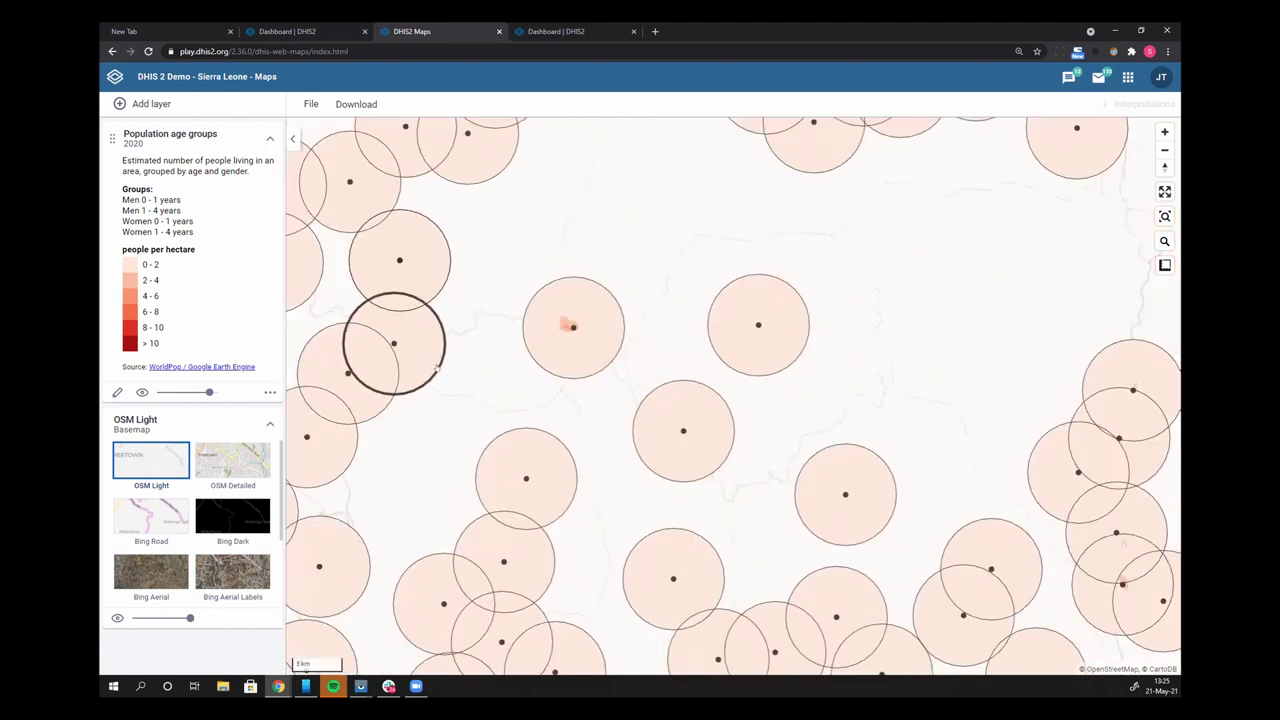
scroll(437, 370, down, 1)
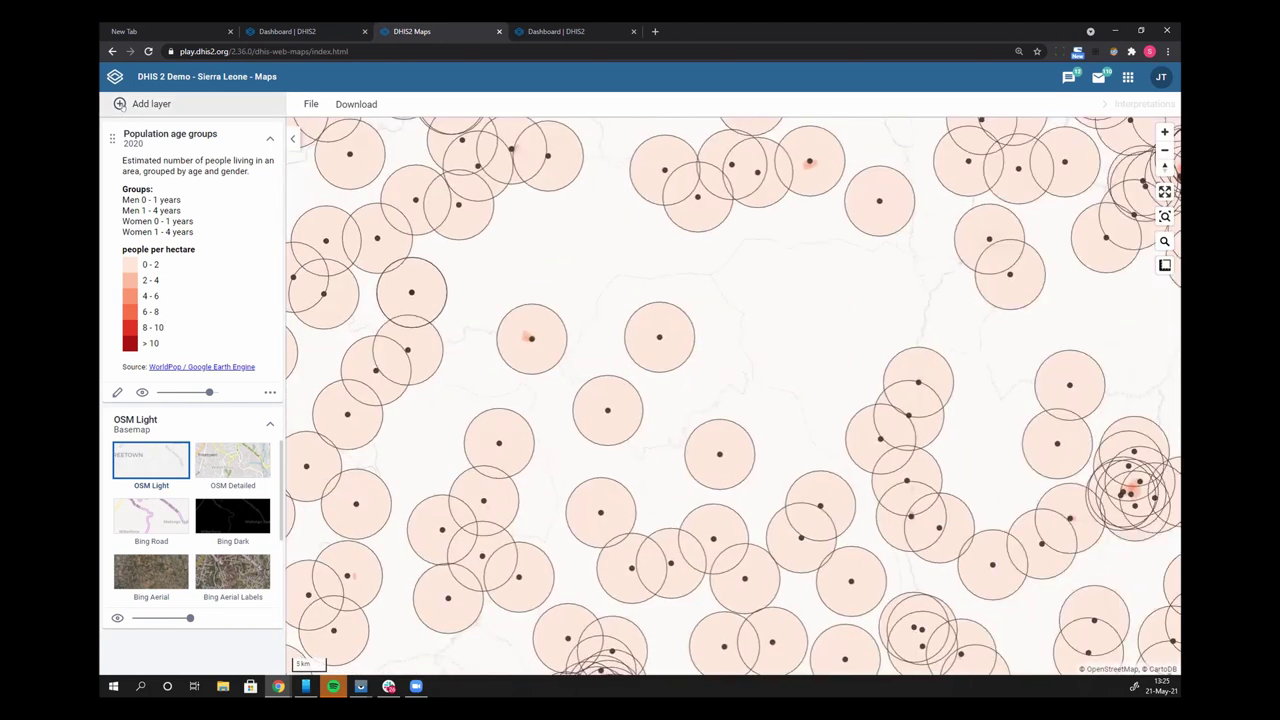